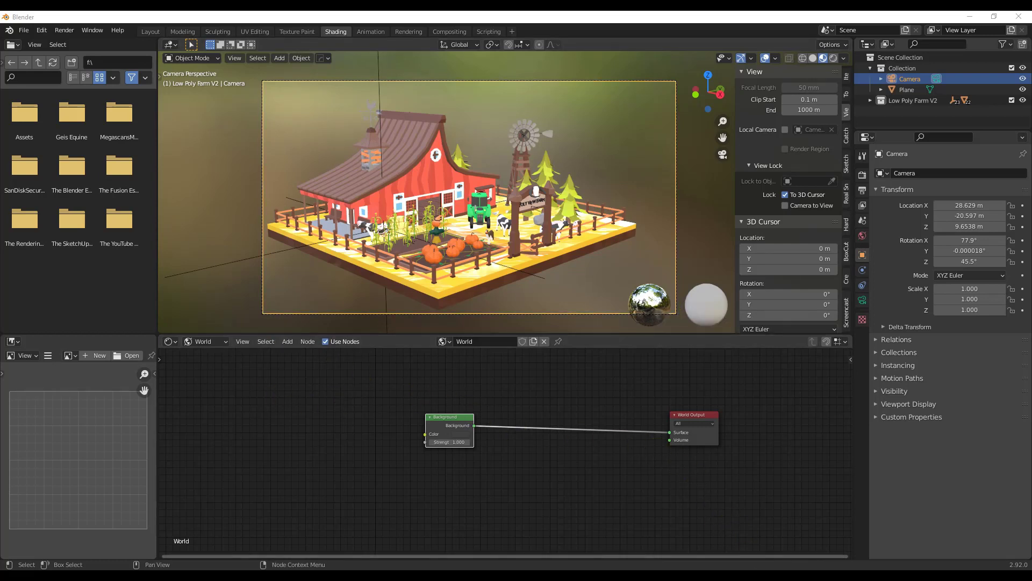
{"action": "left_click", "coordinate": [807, 521]}
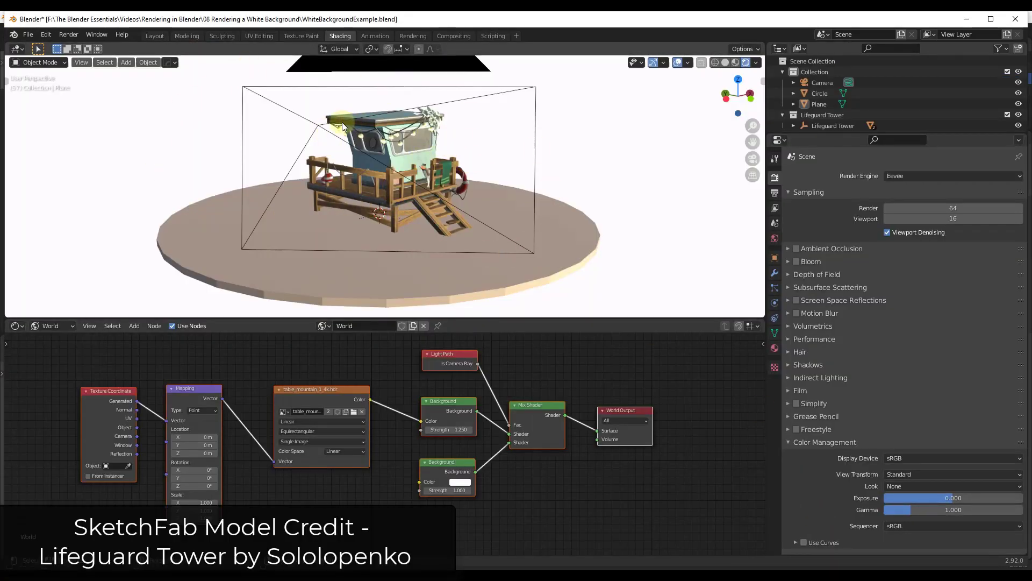
{"action": "middle_click_drag", "start_coordinate": [342, 122], "coordinate": [468, 161]}
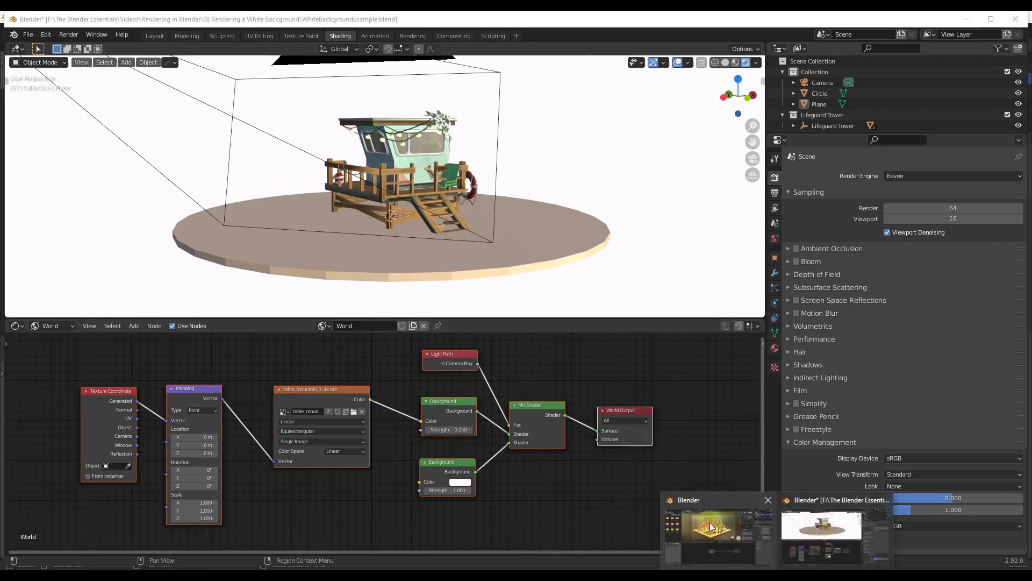
{"action": "mouse_move", "coordinate": [708, 521]}
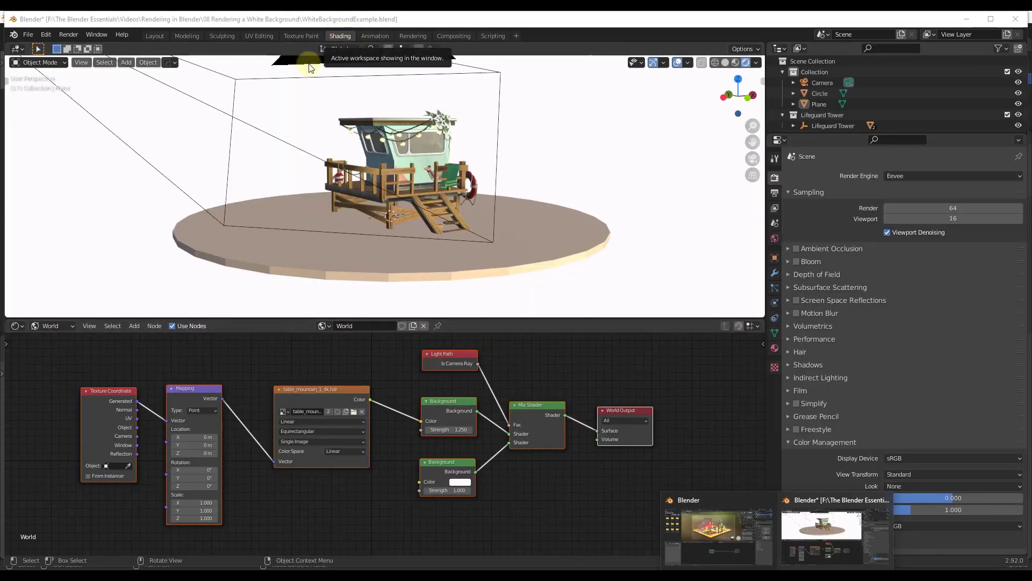
{"action": "scroll", "coordinate": [452, 395], "scroll_direction": "down", "scroll_amount": 1}
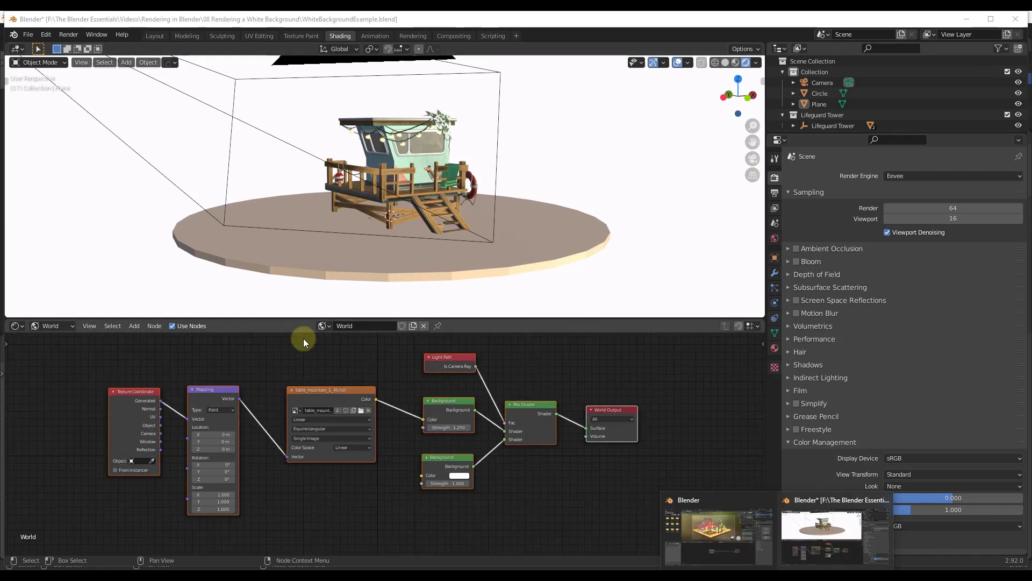
{"action": "left_click", "coordinate": [59, 325]}
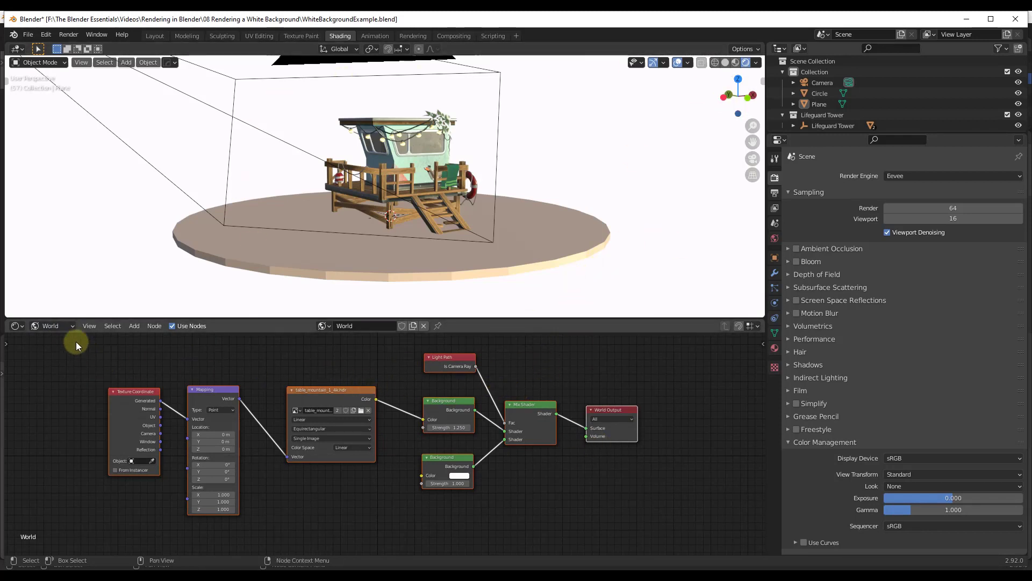
Group all the world nodes together into a single new node group.
{"action": "left_click_drag", "start_coordinate": [75, 340], "coordinate": [714, 524]}
{"action": "key", "text": "ctrl+g"}
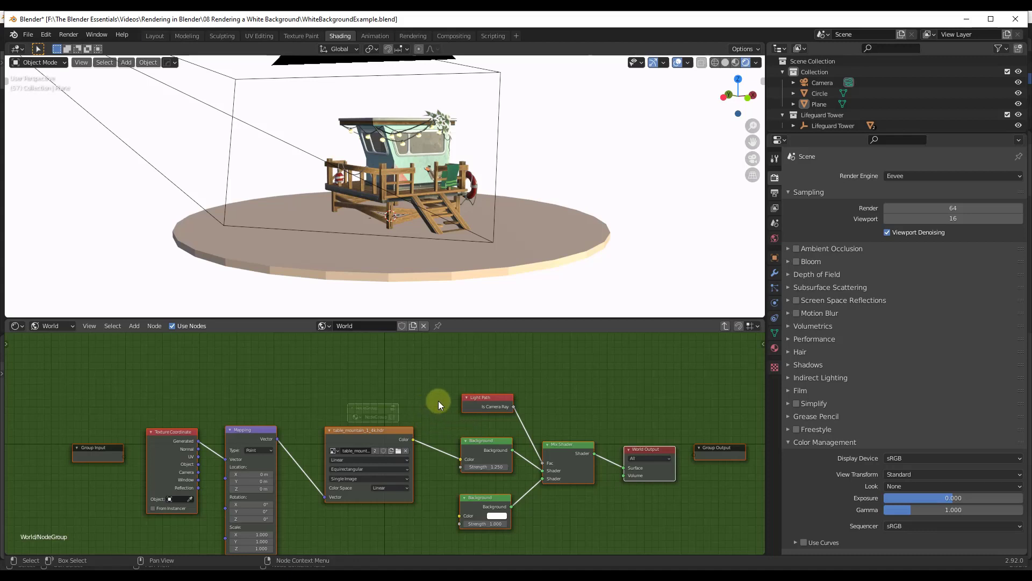
{"action": "scroll", "coordinate": [451, 428], "scroll_direction": "down", "scroll_amount": 3}
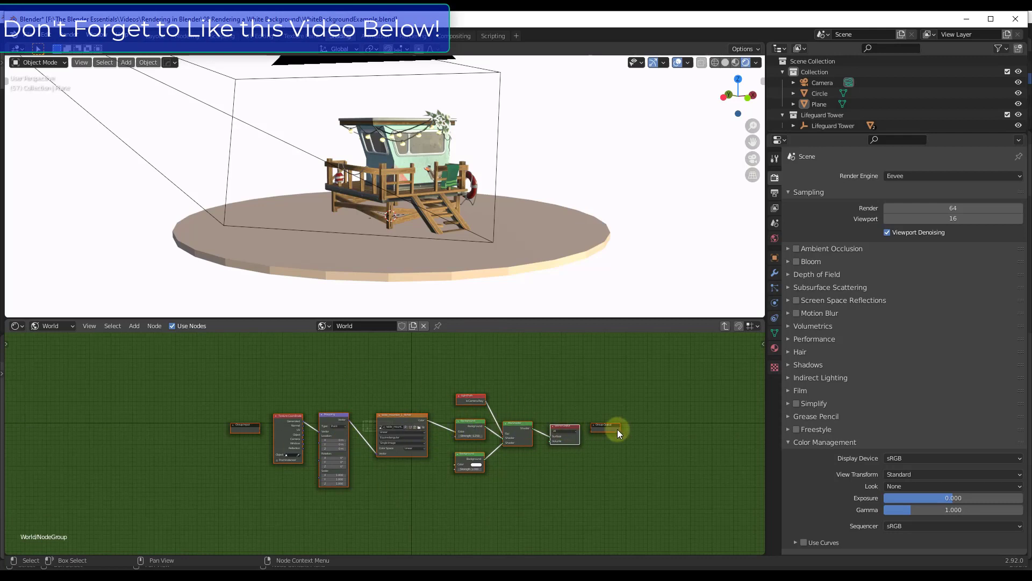
{"action": "key", "text": "Tab"}
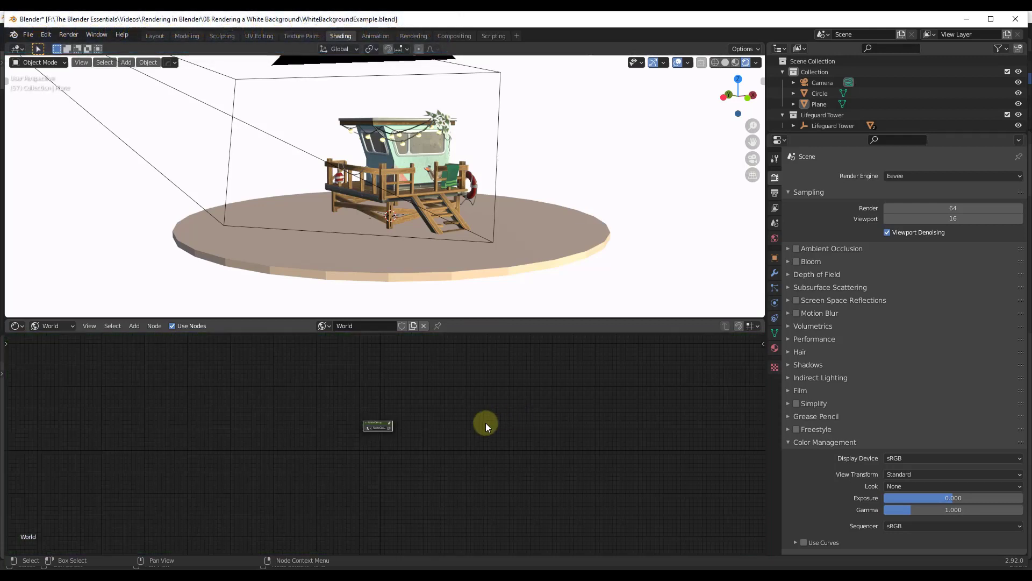
{"action": "key", "text": "Tab"}
{"action": "key", "text": "Tab"}
{"action": "key", "text": "Tab"}
{"action": "scroll", "coordinate": [544, 453], "scroll_direction": "up", "scroll_amount": 2}
{"action": "scroll", "coordinate": [544, 453], "scroll_direction": "up", "scroll_amount": 2}
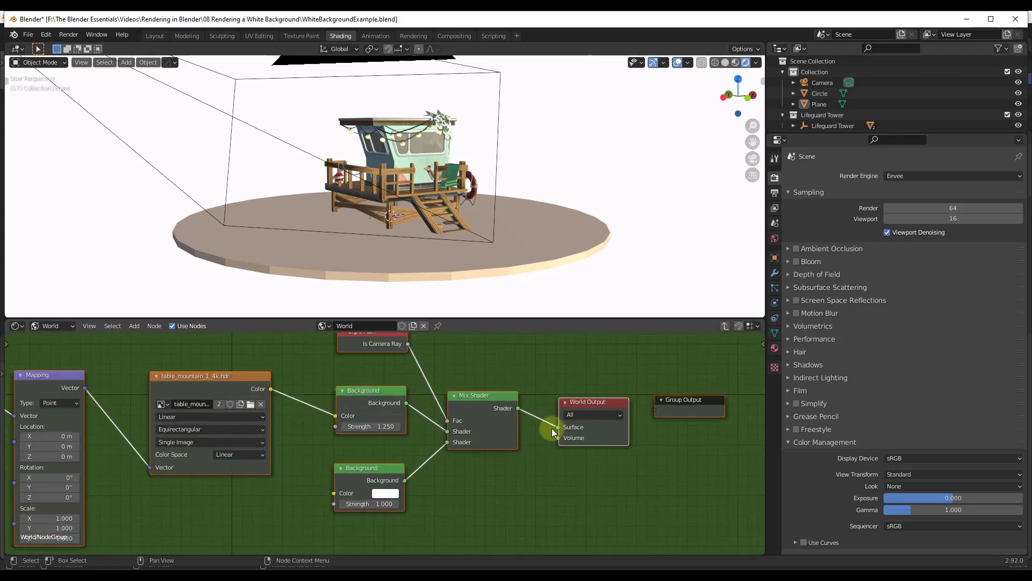
{"action": "scroll", "coordinate": [549, 429], "scroll_direction": "down", "scroll_amount": 1}
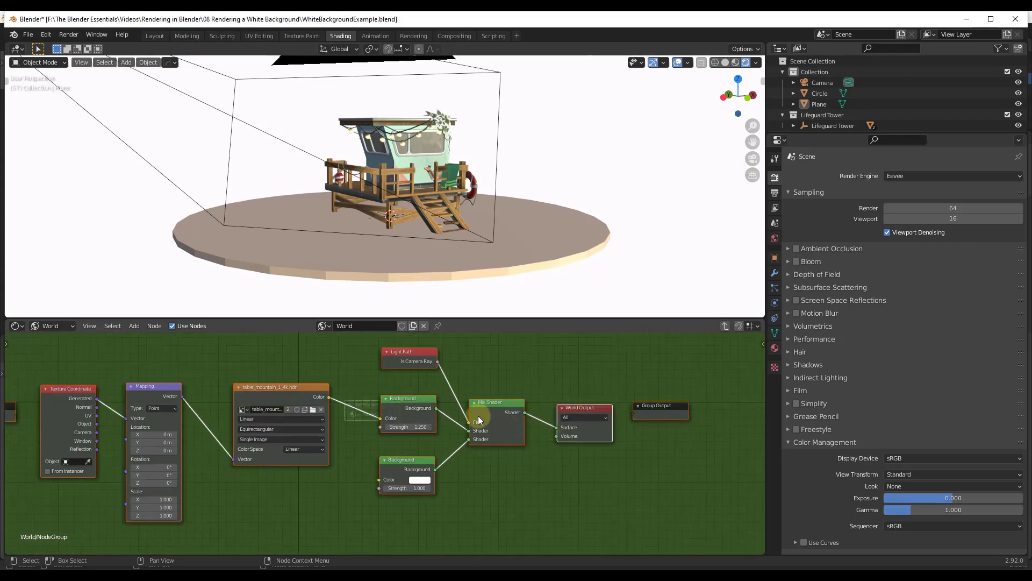
Inside the group, delete the World Output and link Mix Shader's Shader to Group Output.
{"action": "left_click", "coordinate": [590, 408]}
{"action": "key", "text": "x"}
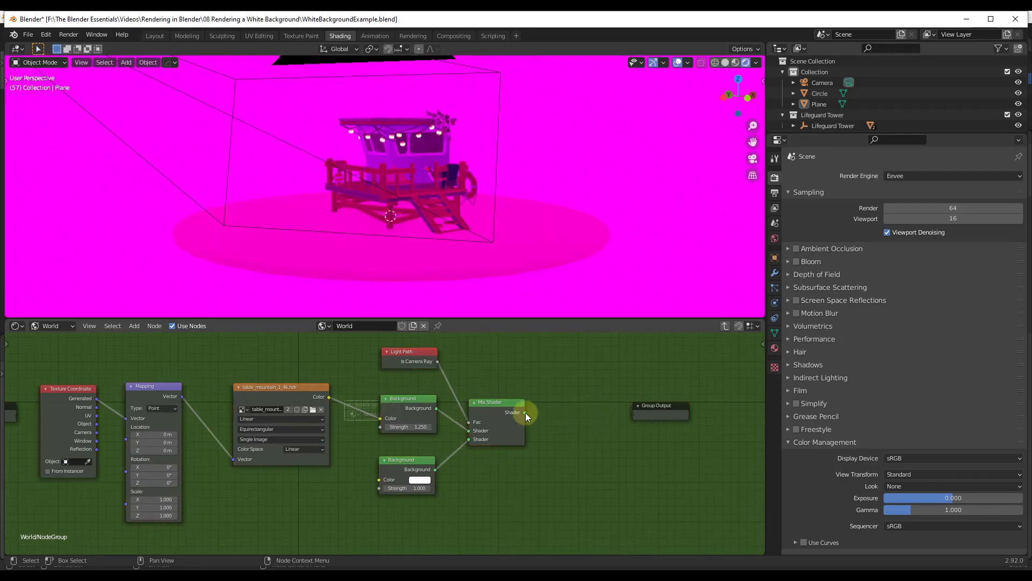
{"action": "left_click_drag", "start_coordinate": [525, 412], "coordinate": [633, 414]}
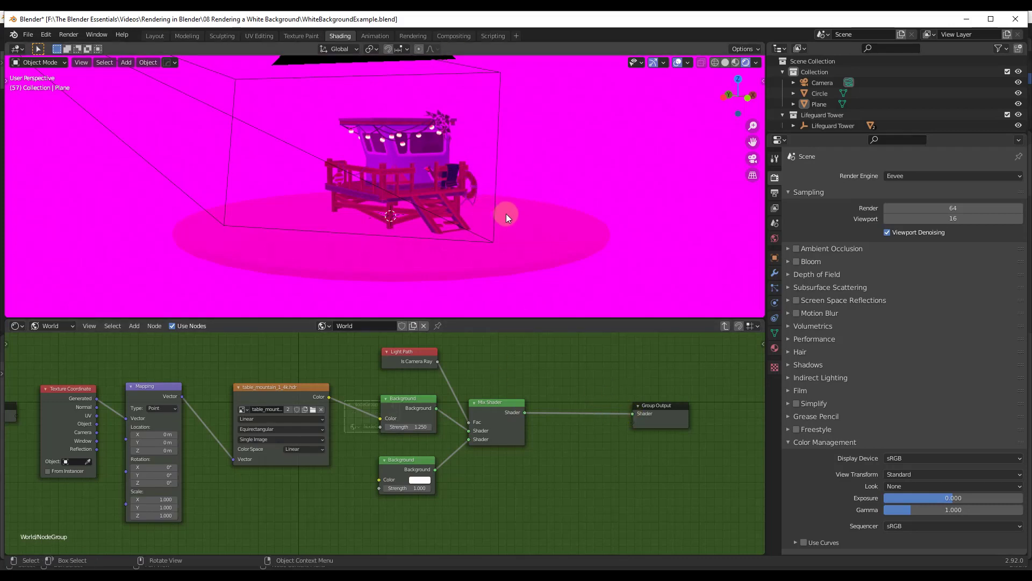
At the top level, add a World Output node and connect the NodeGroup's Shader to its Surface.
{"action": "key", "text": "Tab"}
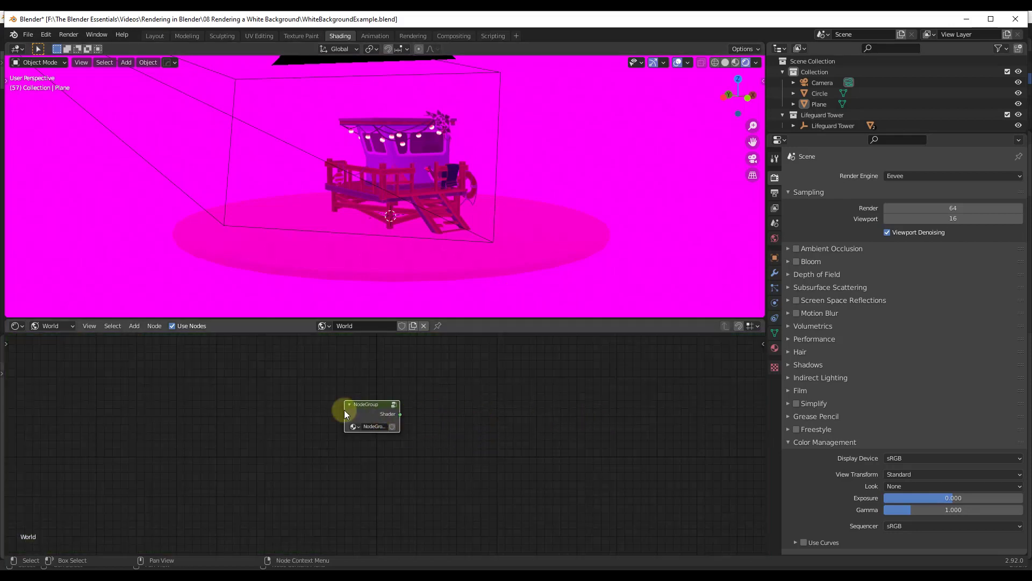
{"action": "middle_click_drag", "start_coordinate": [468, 424], "coordinate": [412, 410]}
{"action": "key", "text": "shift+a"}
{"action": "left_click", "coordinate": [409, 413]}
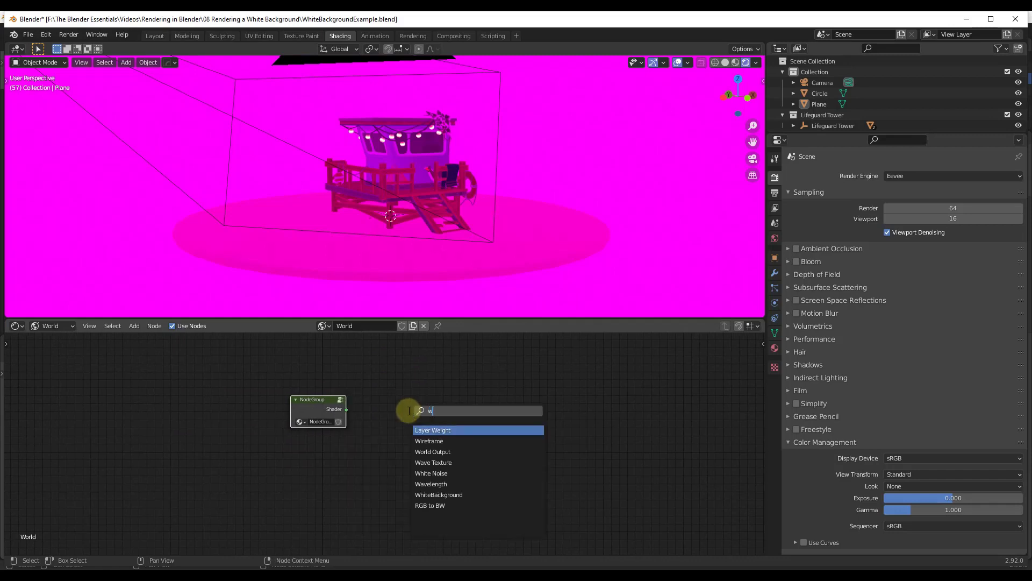
{"action": "type", "text": "wo"}
{"action": "left_click", "coordinate": [433, 430]}
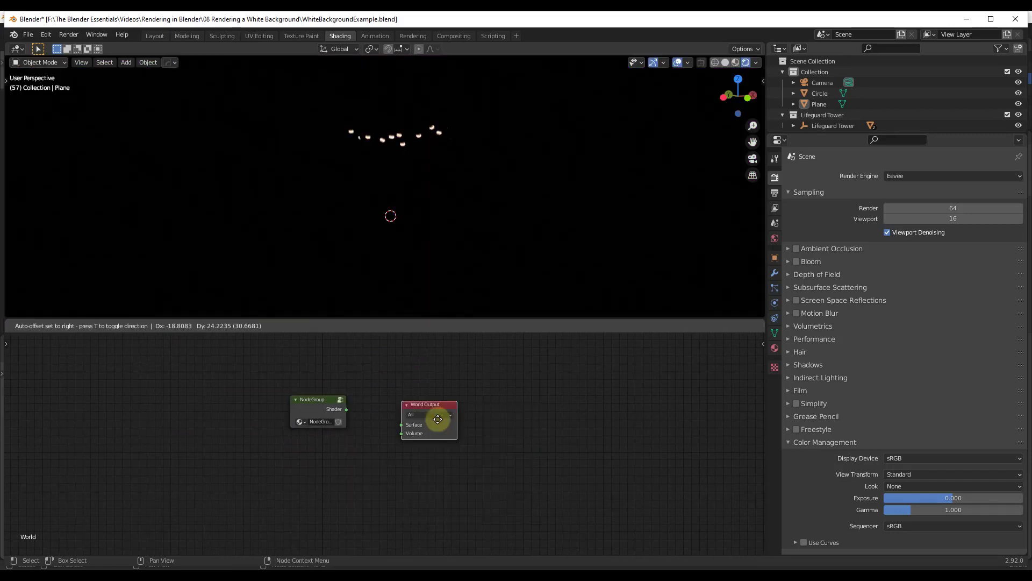
{"action": "left_click", "coordinate": [435, 424]}
{"action": "left_click_drag", "start_coordinate": [347, 411], "coordinate": [421, 431]}
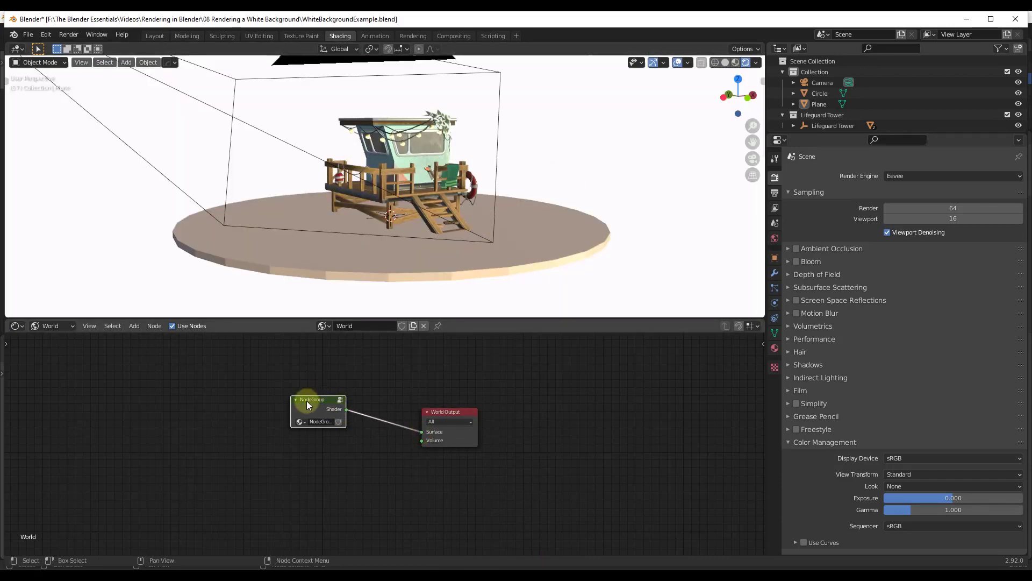
Rename the node group to 'WhiteBackground' and save WhiteBackgroundExample.blend.
{"action": "key", "text": "Tab"}
{"action": "key", "text": "Tab"}
{"action": "key", "text": "Tab"}
{"action": "key", "text": "Tab"}
{"action": "double_click", "coordinate": [323, 422]}
{"action": "type", "text": "White"}
{"action": "type", "text": "Background"}
{"action": "key", "text": "Return"}
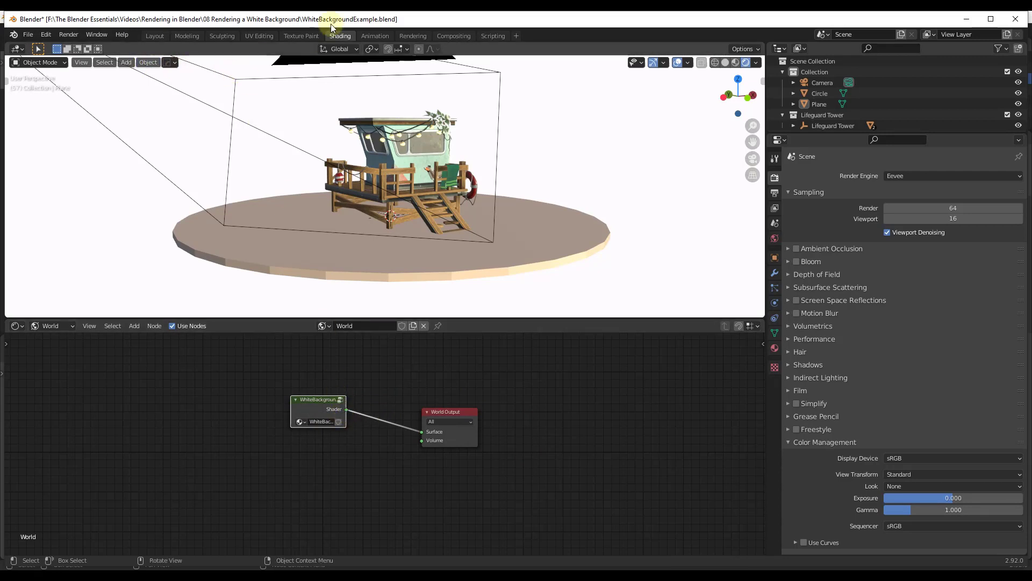
{"action": "left_click", "coordinate": [27, 35]}
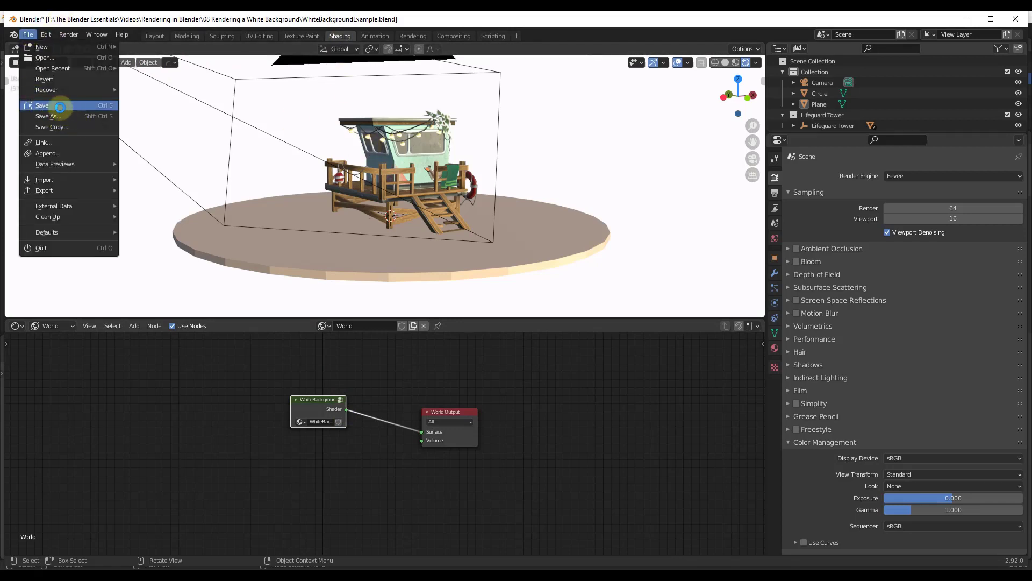
{"action": "left_click", "coordinate": [59, 105]}
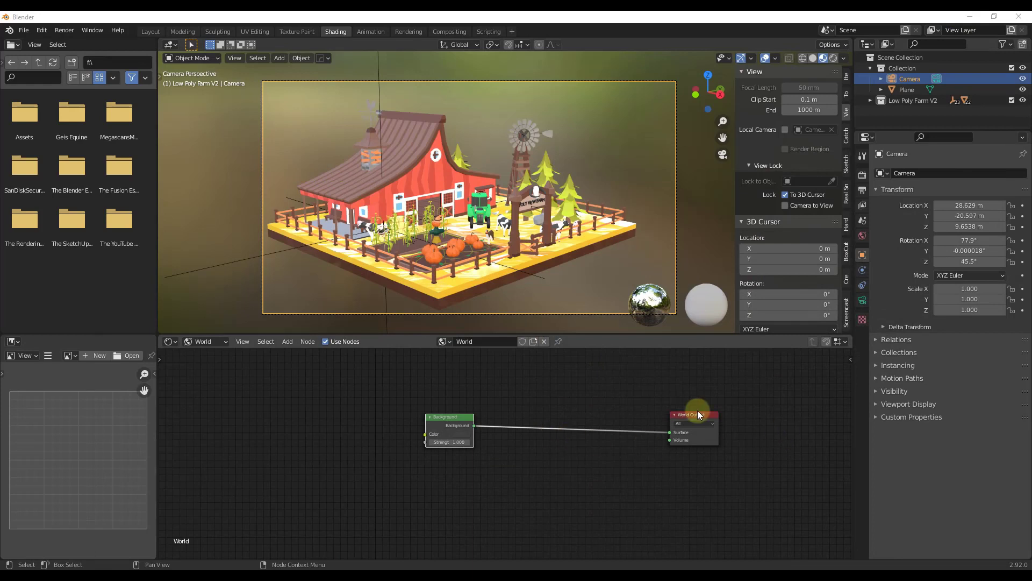
Append NodeTree 'WhiteBackground' from 08 Rendering a White Background/WhiteBackgroundExample.blend.
{"action": "scroll", "coordinate": [667, 438], "scroll_direction": "down", "scroll_amount": 2}
{"action": "middle_click_drag", "start_coordinate": [699, 403], "coordinate": [619, 429]}
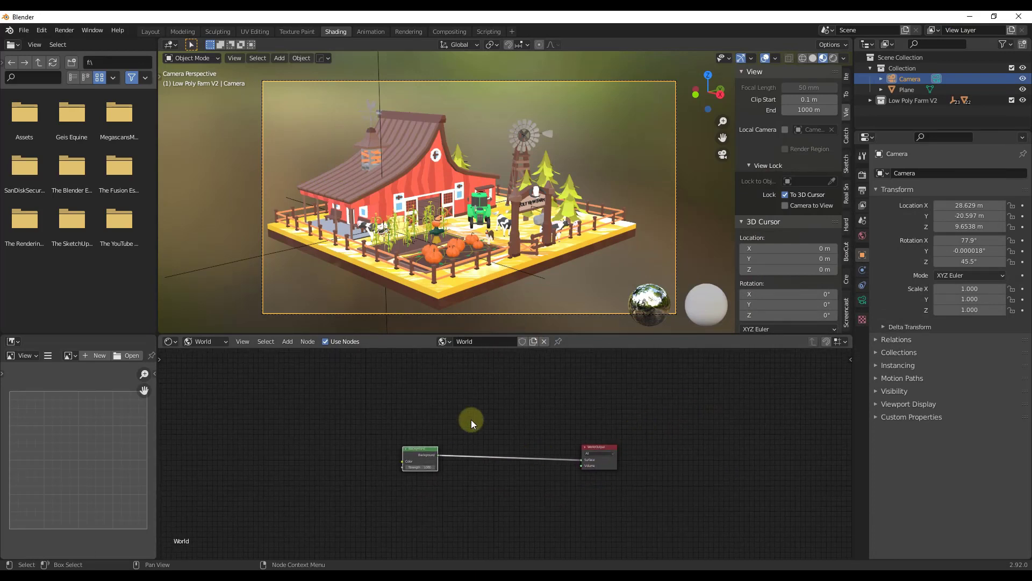
{"action": "left_click", "coordinate": [24, 31]}
{"action": "left_click", "coordinate": [61, 147]}
{"action": "left_click", "coordinate": [402, 163]}
{"action": "left_click", "coordinate": [403, 164]}
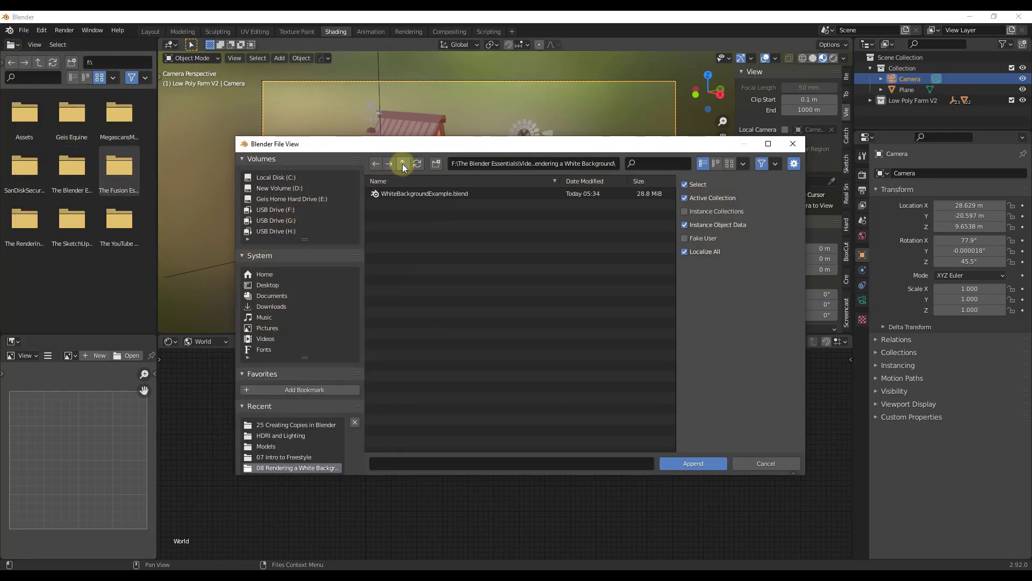
{"action": "left_click", "coordinate": [403, 163]}
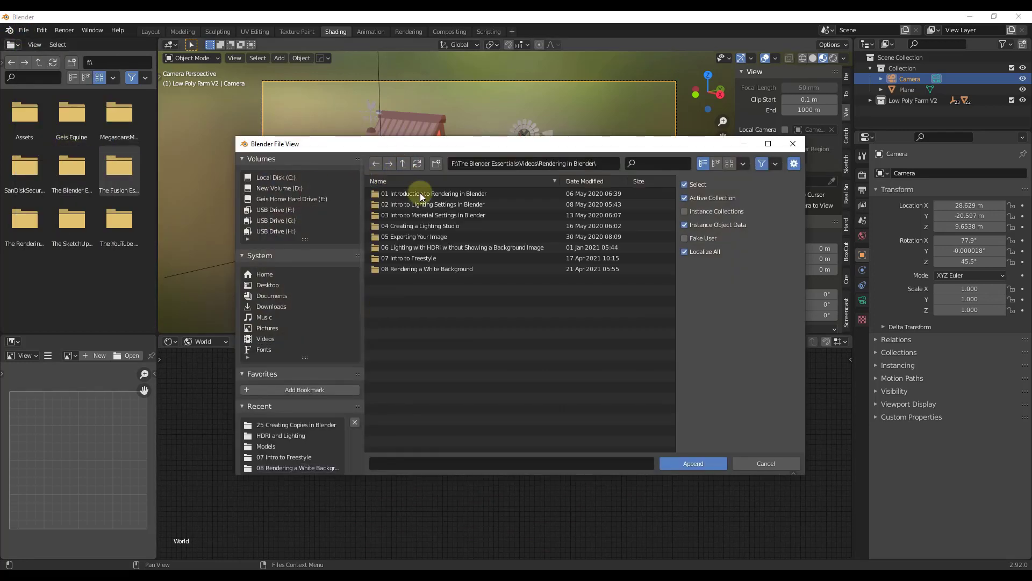
{"action": "left_click", "coordinate": [434, 268]}
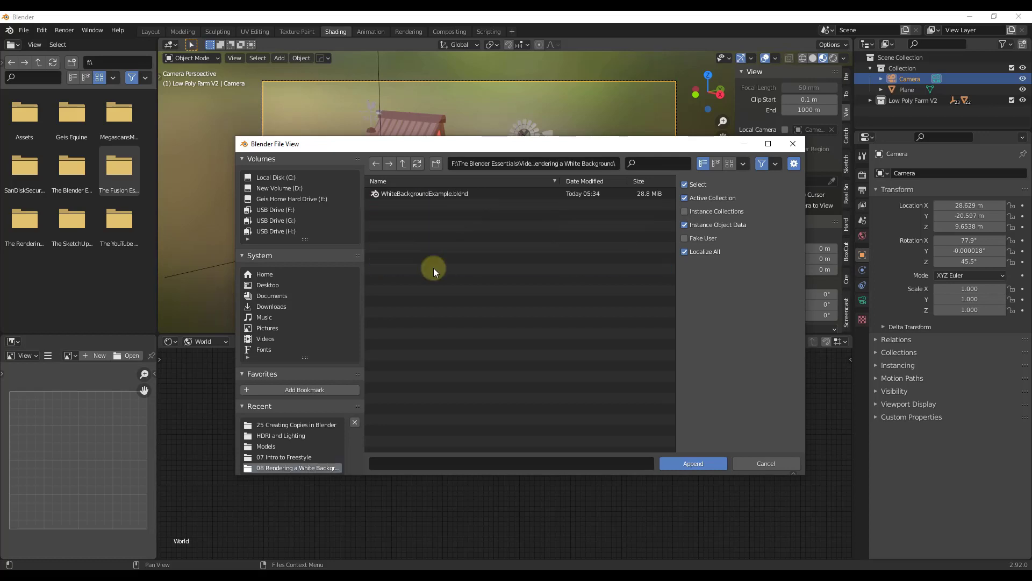
{"action": "double_click", "coordinate": [414, 195]}
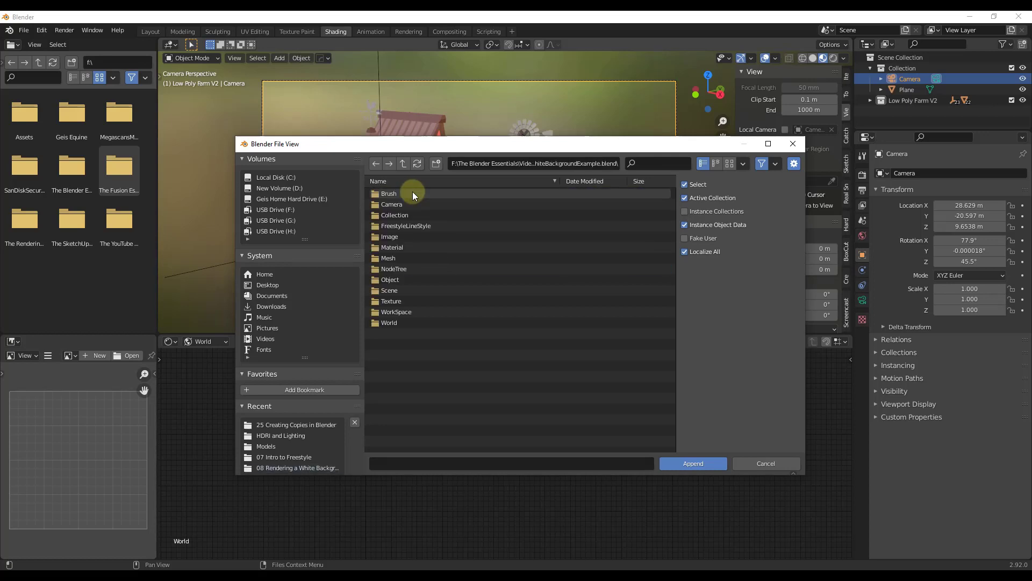
{"action": "double_click", "coordinate": [400, 271]}
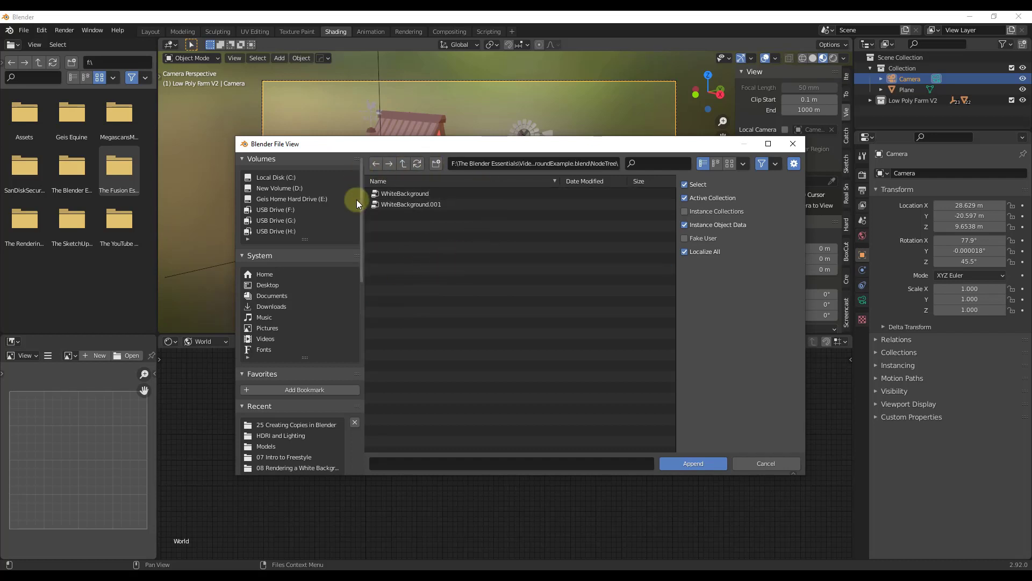
{"action": "double_click", "coordinate": [409, 195]}
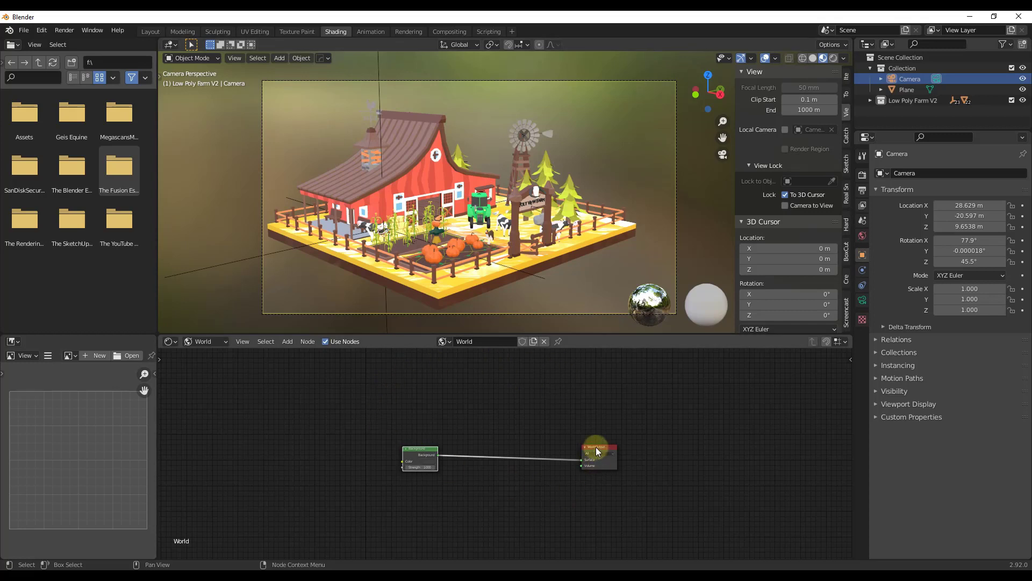
In the Shading workspace's World node editor, place a WhiteBackground group node above Background.
{"action": "left_click", "coordinate": [151, 32]}
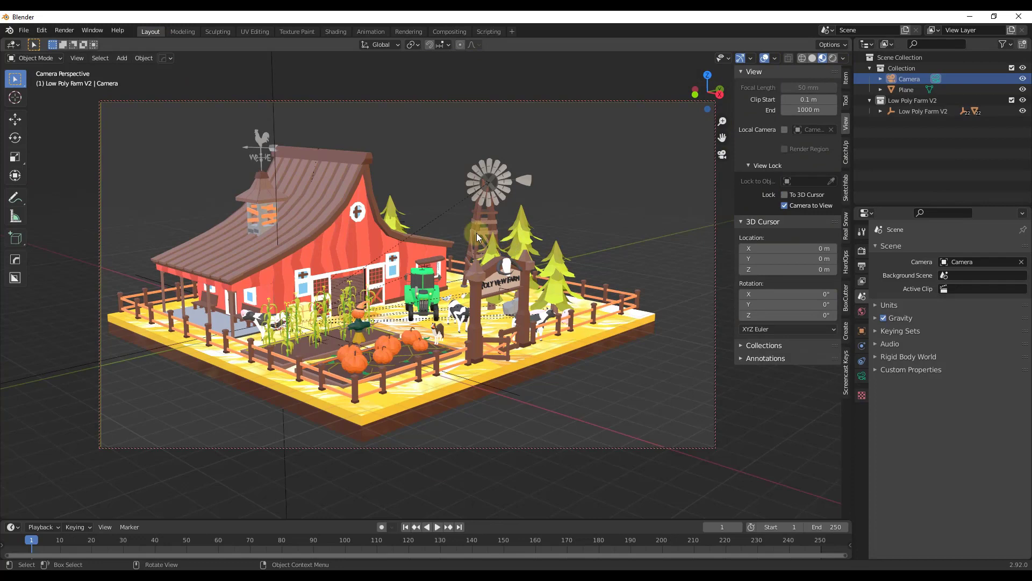
{"action": "left_click", "coordinate": [341, 31]}
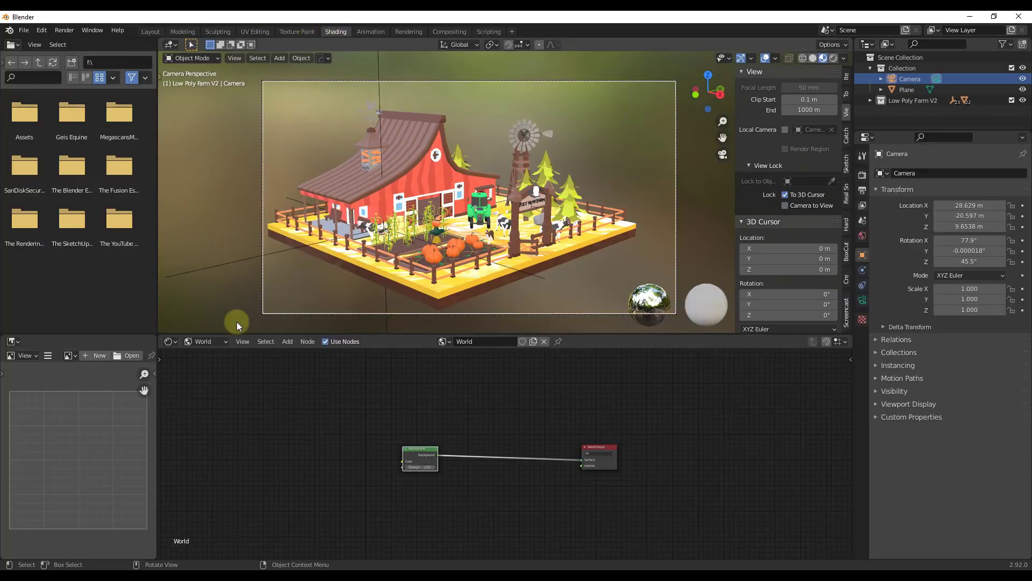
{"action": "left_click", "coordinate": [219, 343]}
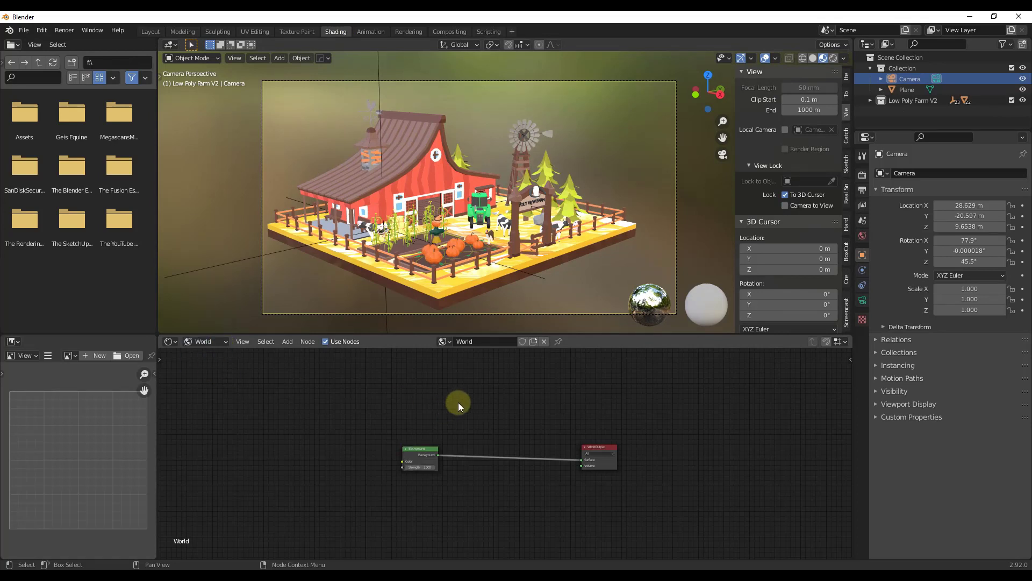
{"action": "key", "text": "shift+a"}
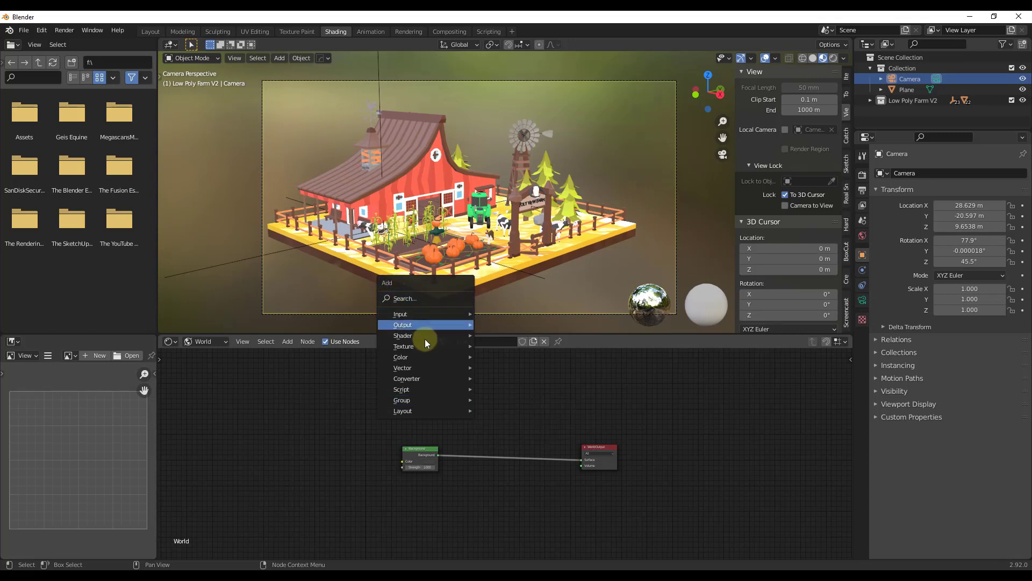
{"action": "mouse_move", "coordinate": [416, 401]}
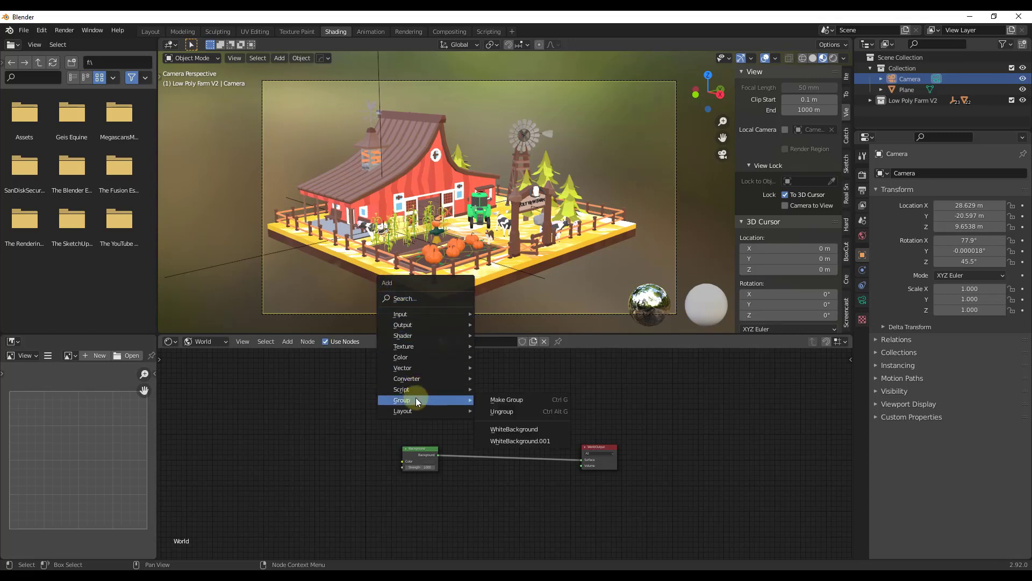
{"action": "left_click", "coordinate": [528, 430]}
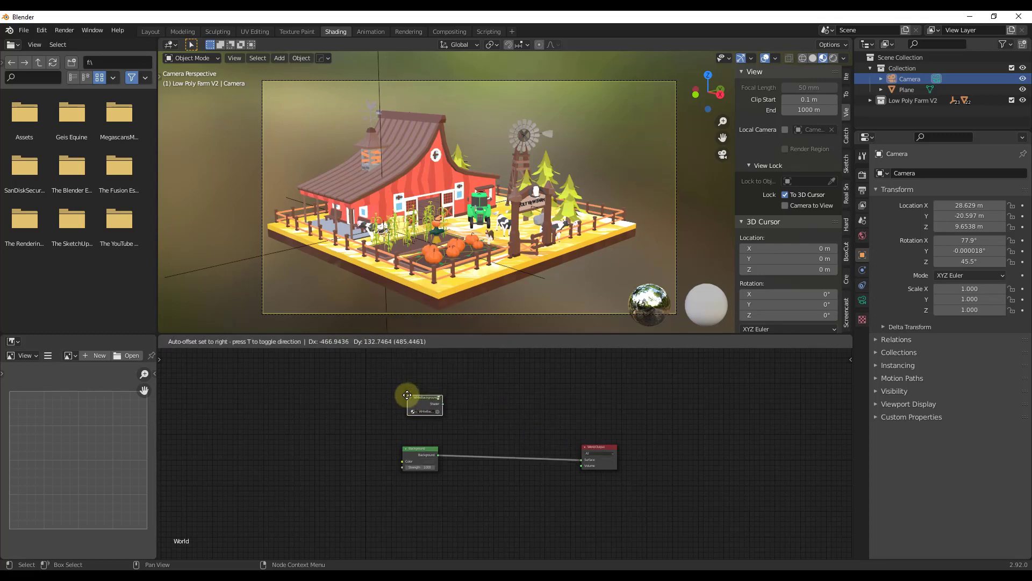
{"action": "left_click", "coordinate": [410, 396]}
{"action": "scroll", "coordinate": [435, 392], "scroll_direction": "up", "scroll_amount": 2}
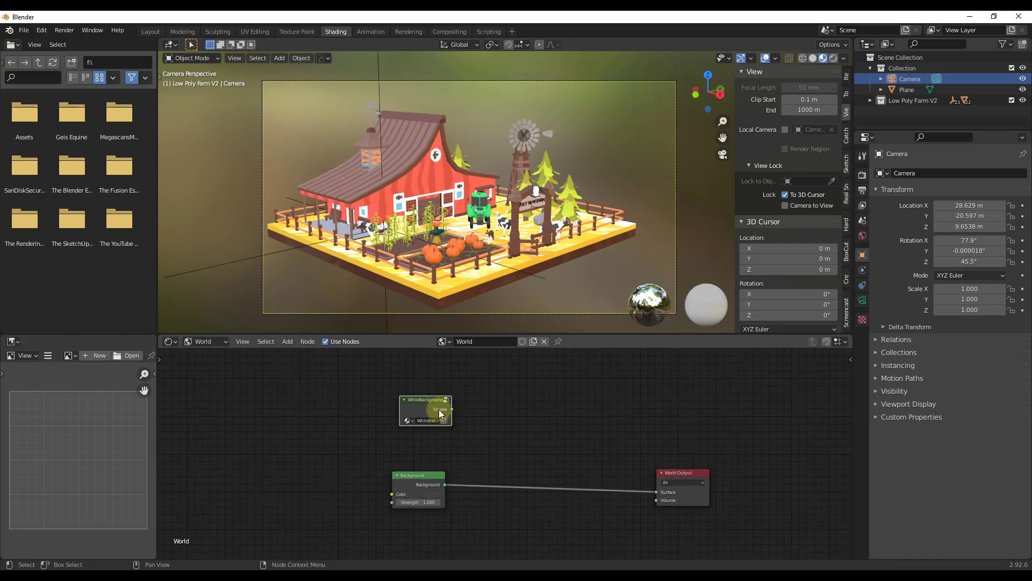
Connect WhiteBackground's Shader to World Output Surface and preview the farm in Rendered shading.
{"action": "key", "text": "Tab"}
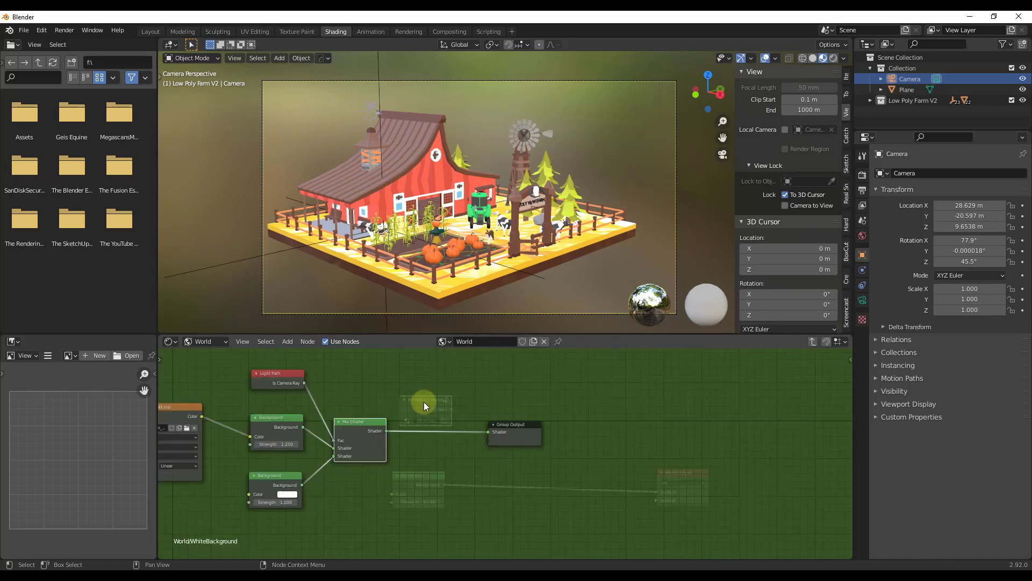
{"action": "key", "text": "Tab"}
{"action": "key", "text": "Tab"}
{"action": "key", "text": "Tab"}
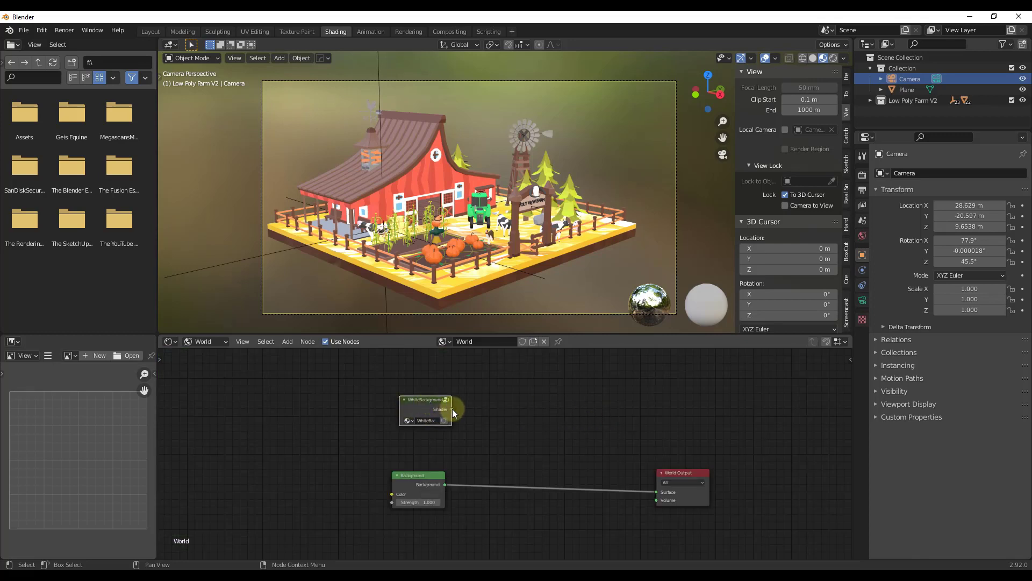
{"action": "left_click_drag", "start_coordinate": [452, 409], "coordinate": [656, 490]}
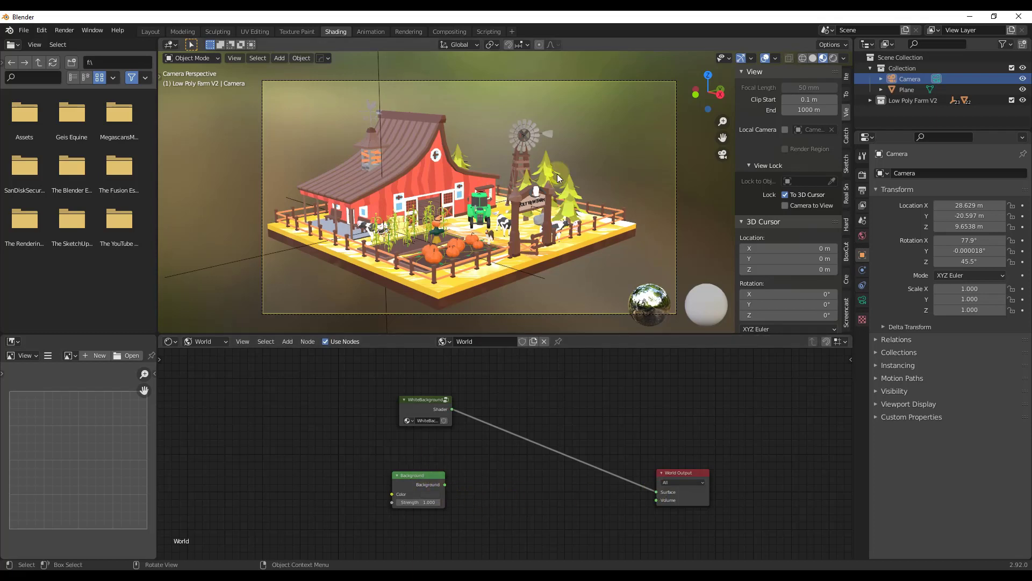
{"action": "left_click", "coordinate": [833, 58]}
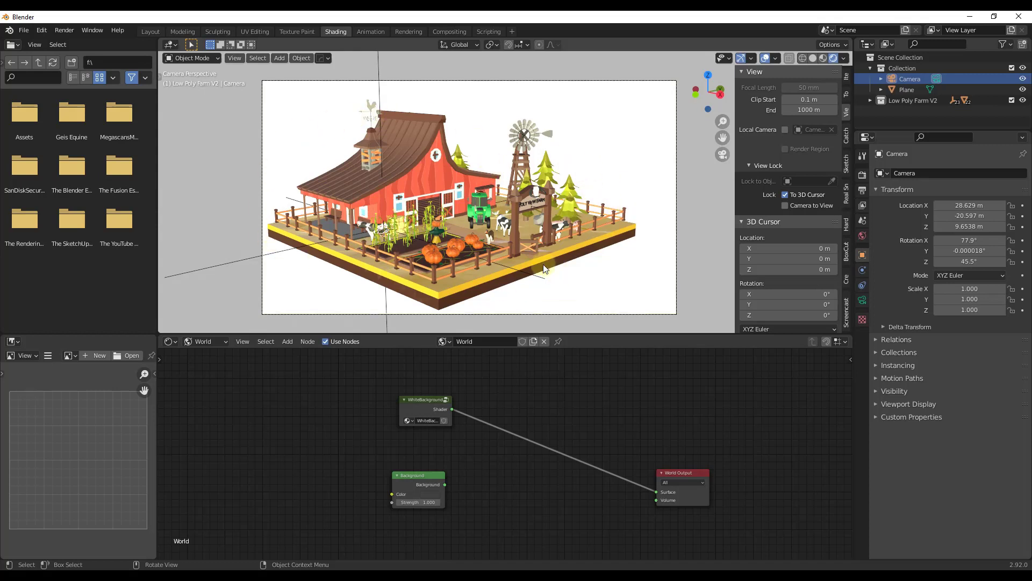
Open the WhiteBackground group node and pan to view all its internal nodes.
{"action": "left_click", "coordinate": [422, 403]}
{"action": "key", "text": "Tab"}
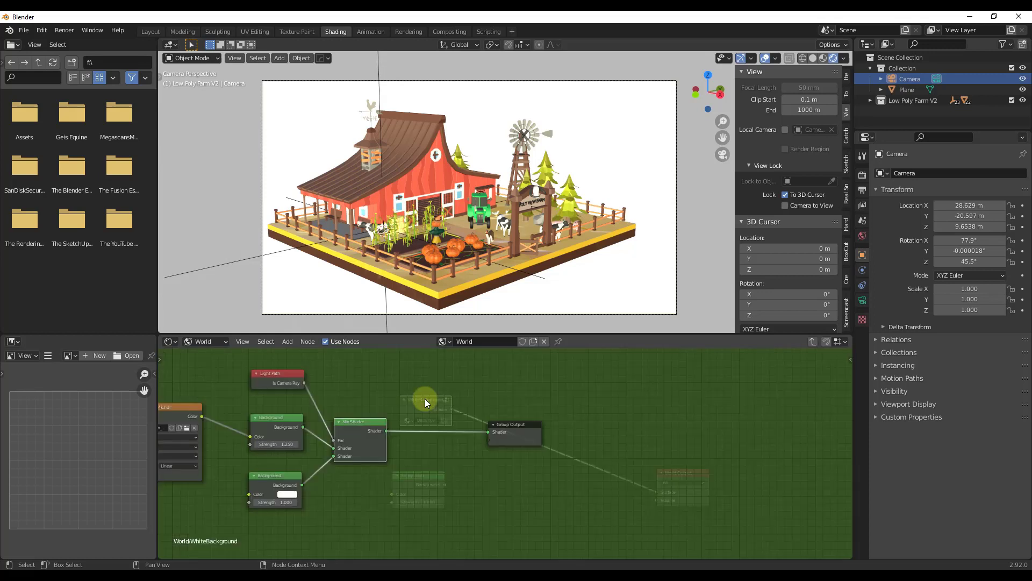
{"action": "middle_click_drag", "start_coordinate": [423, 378], "coordinate": [697, 388]}
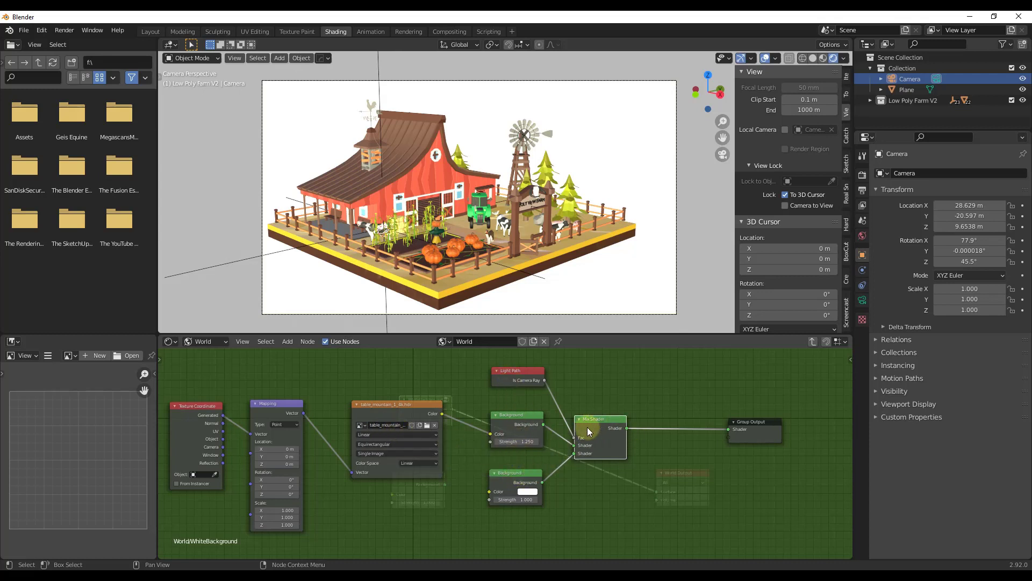
Leave the WhiteBackground group for the farm's top-level World node tree.
{"action": "key", "text": "Tab"}
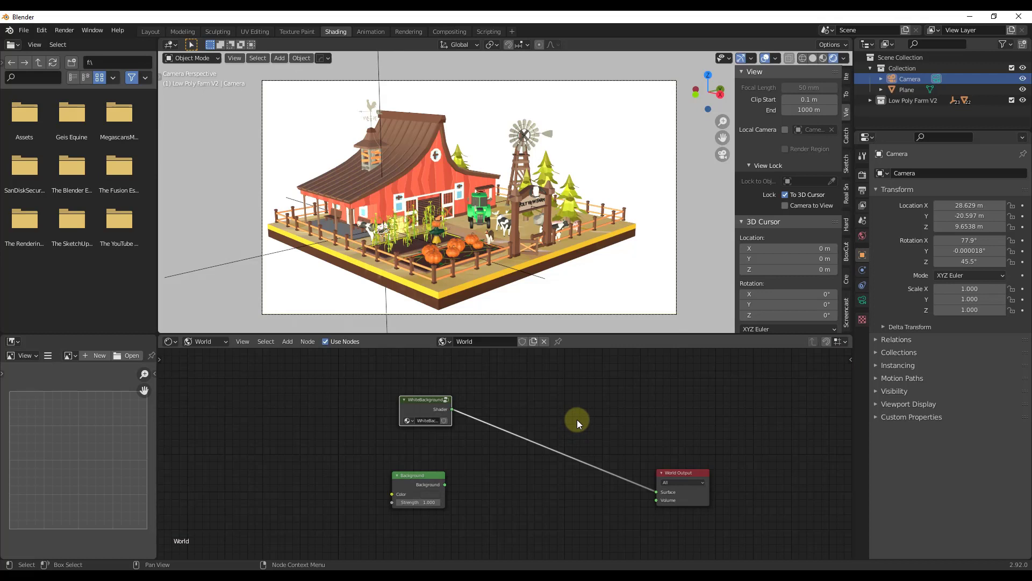